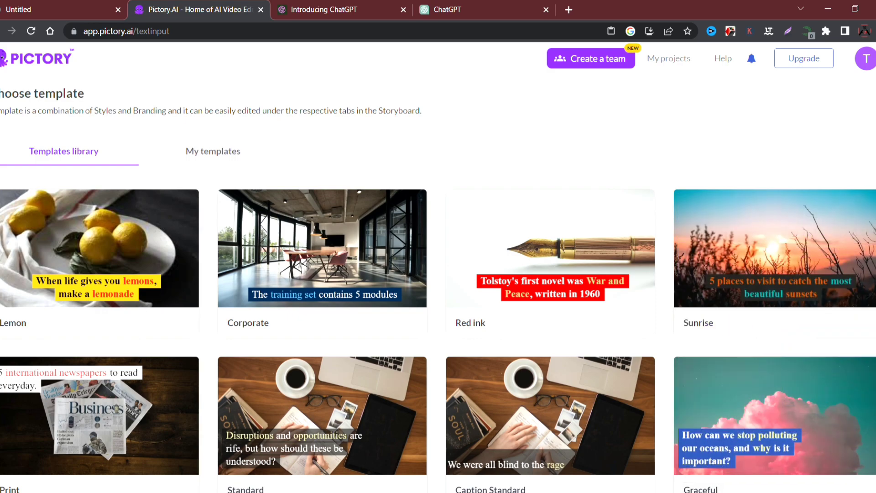
# - Choose the Caption Standard template in 16:9 aspect ratio for the video and dismiss the watermark notice
pyautogui.scroll(-3, 438, 331)
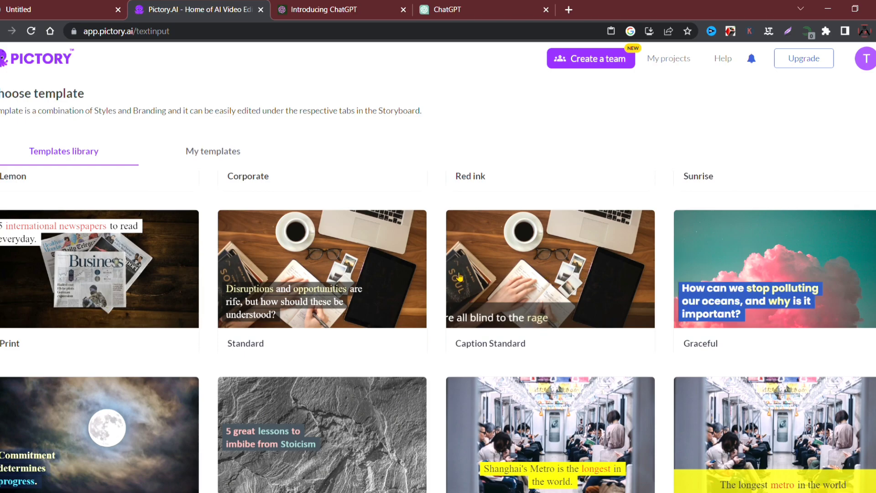
pyautogui.click(524, 271)
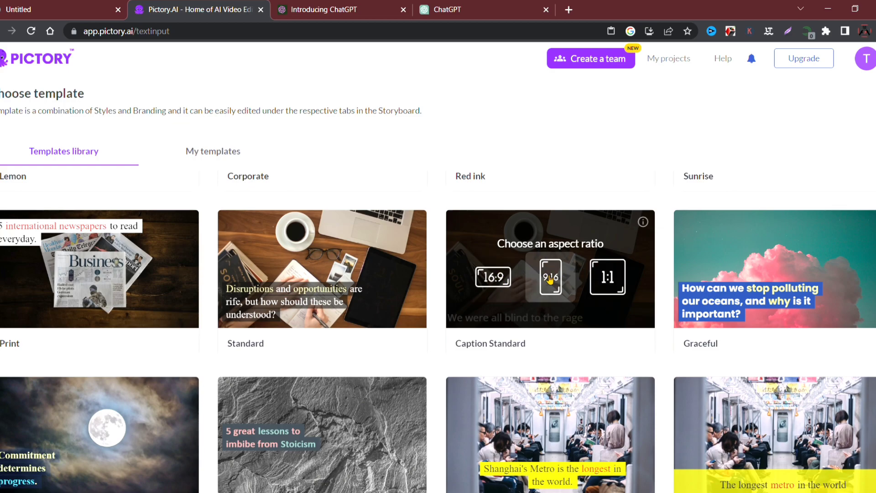
pyautogui.click(502, 280)
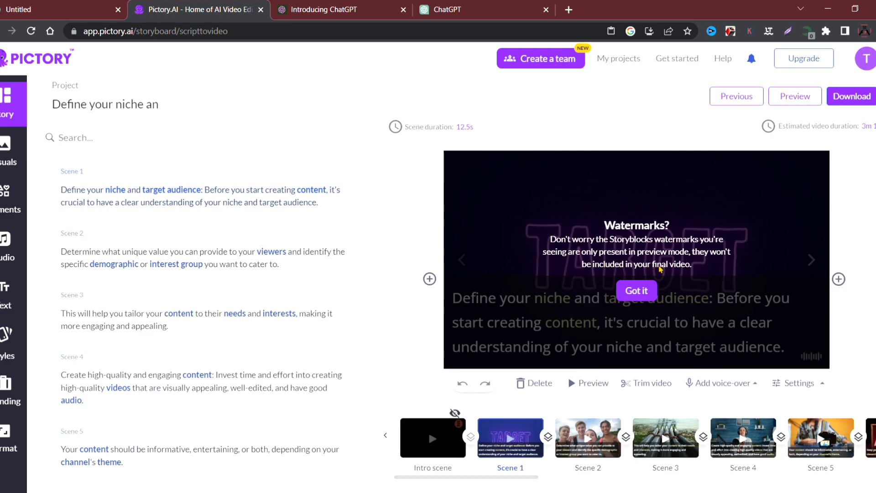
pyautogui.click(634, 292)
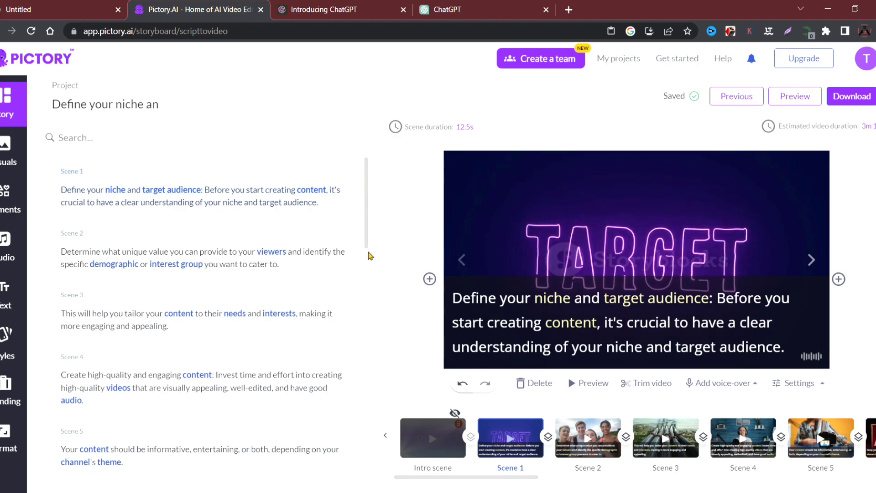
# - Look through the script text of the storyboard scenes and view scenes 1 and 2
pyautogui.scroll(-3, 368, 256)
pyautogui.scroll(-5, 370, 266)
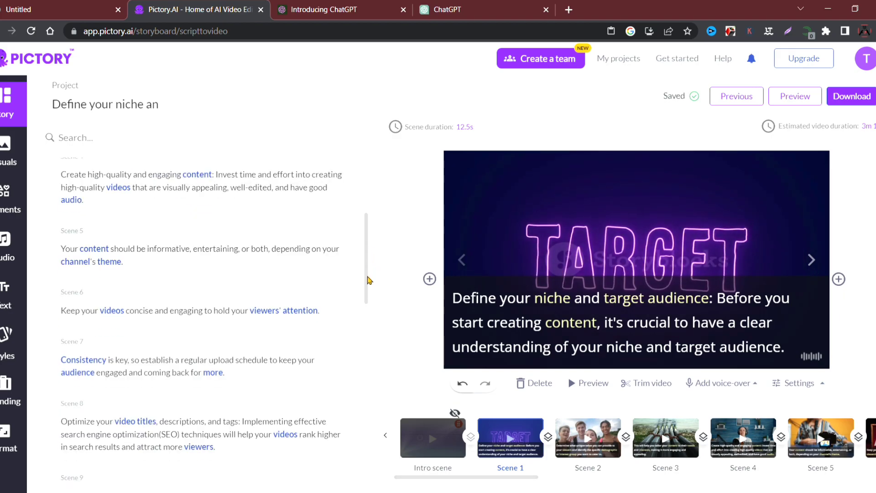
pyautogui.scroll(-2, 368, 306)
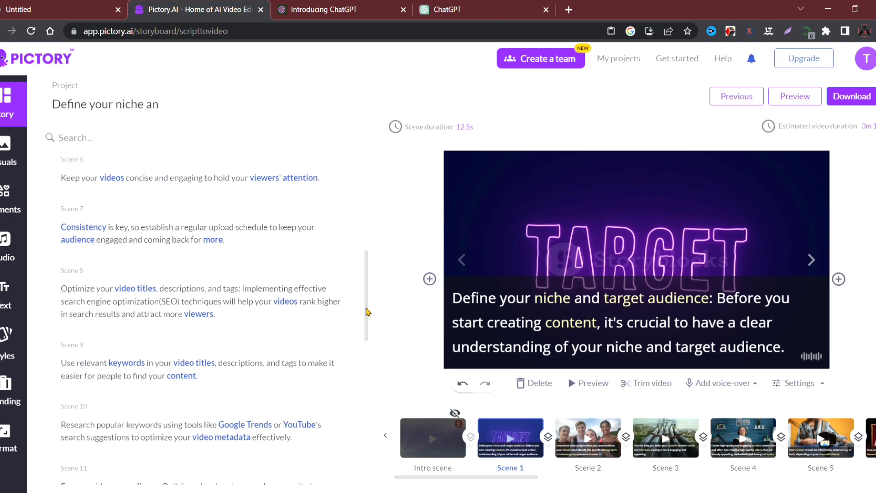
pyautogui.scroll(-1, 366, 315)
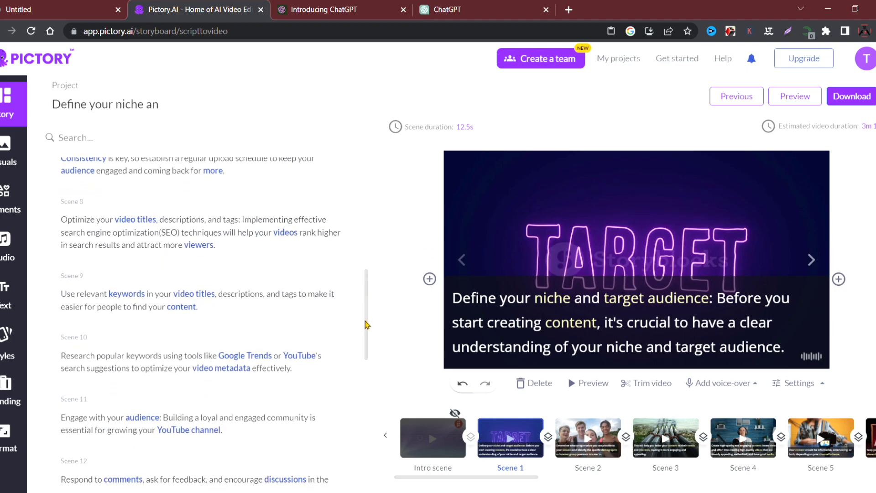
pyautogui.moveTo(365, 333); pyautogui.dragTo(376, 211)
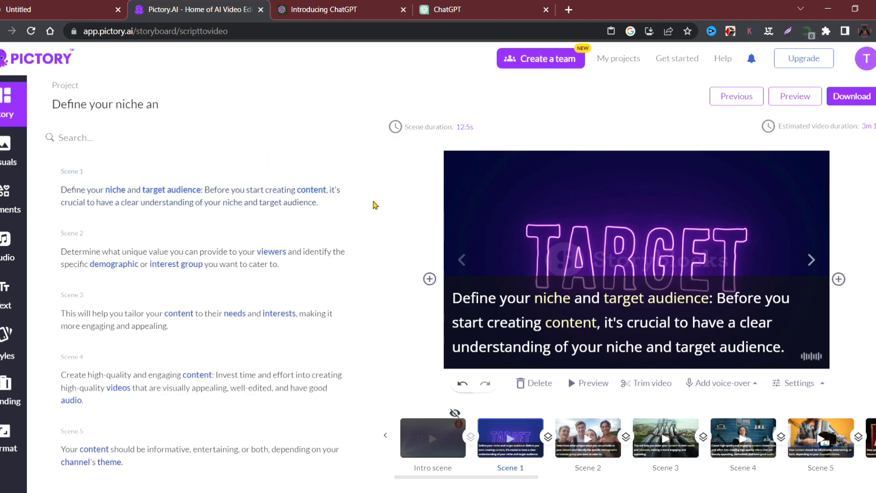
pyautogui.click(277, 196)
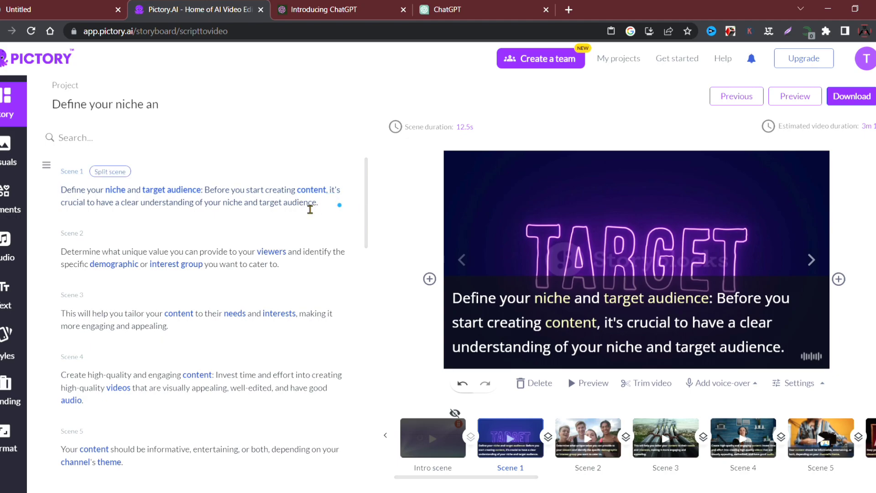
pyautogui.click(301, 258)
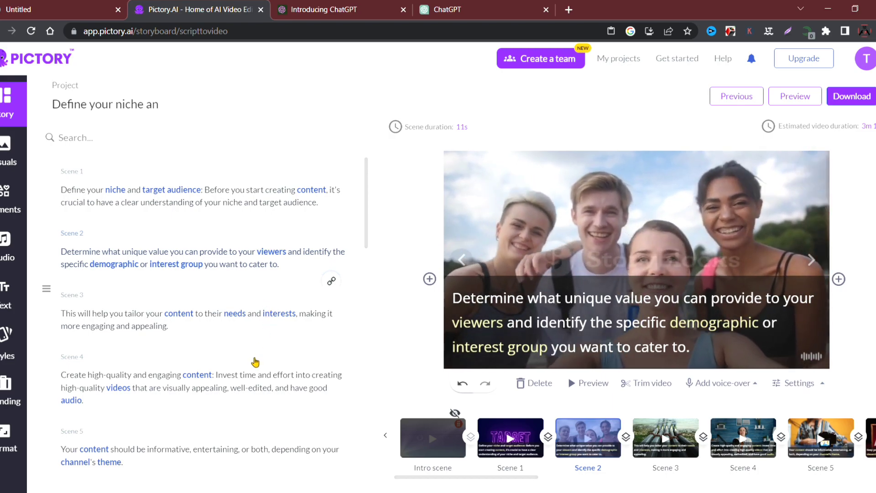
# - Replace scene 3's visual with the library clip of a woman speaking at a podcast microphone
pyautogui.click(254, 340)
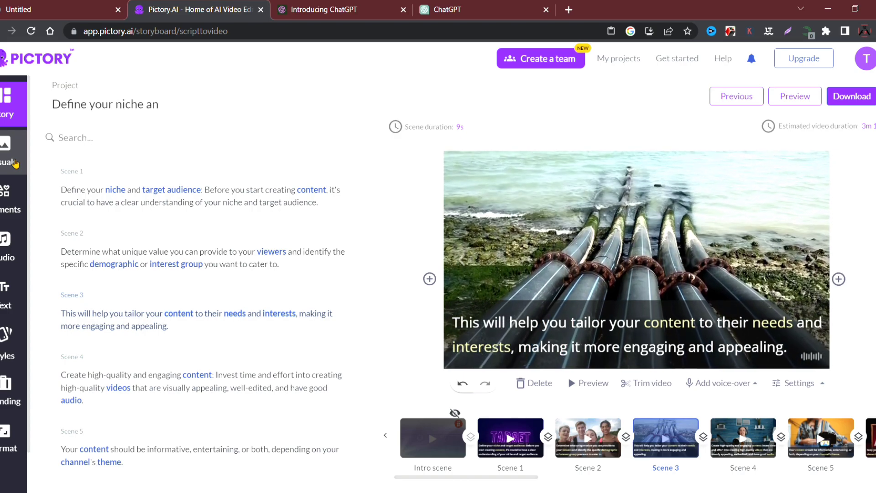
pyautogui.click(15, 163)
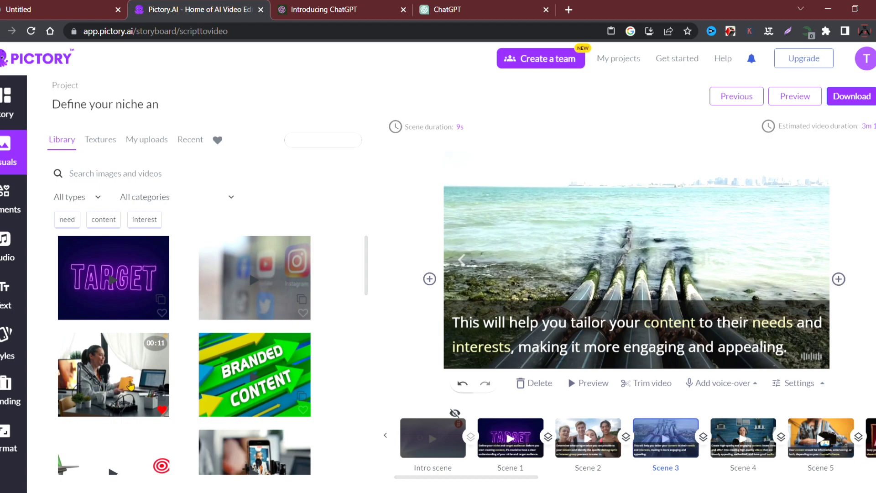
pyautogui.click(130, 385)
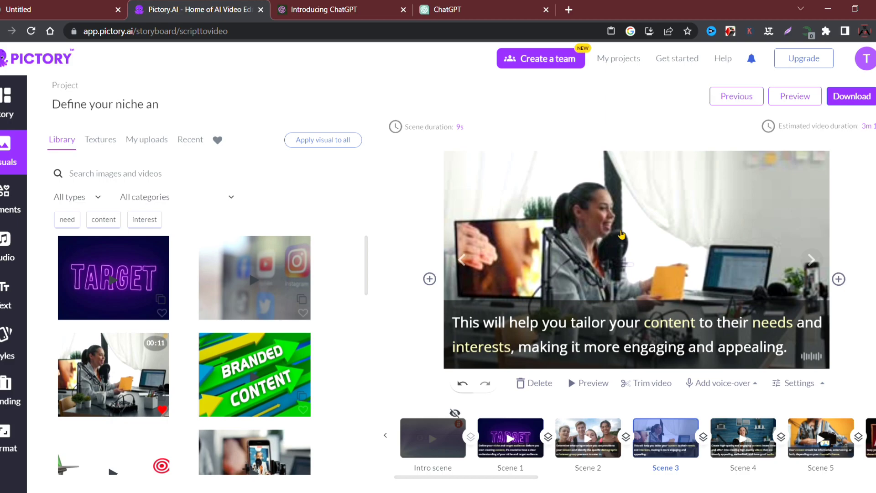
# - Check the voice-over options for scene 3 and preview the scene and the whole video
pyautogui.click(718, 385)
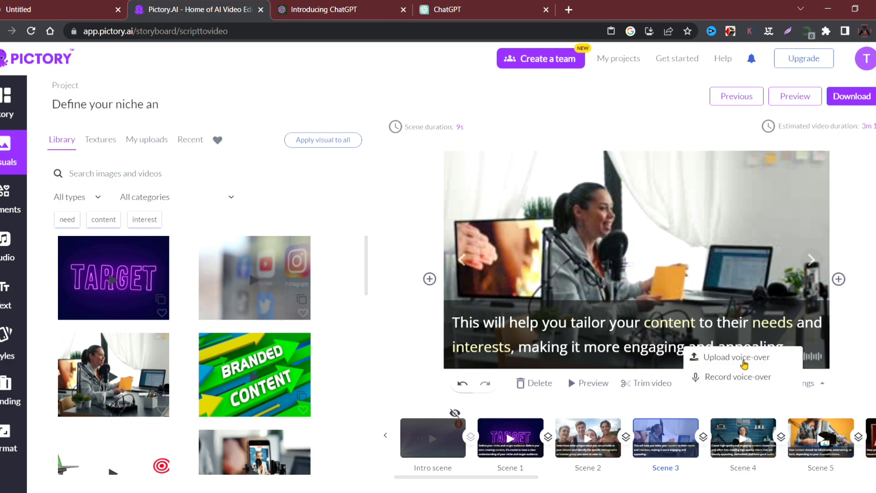
pyautogui.click(576, 386)
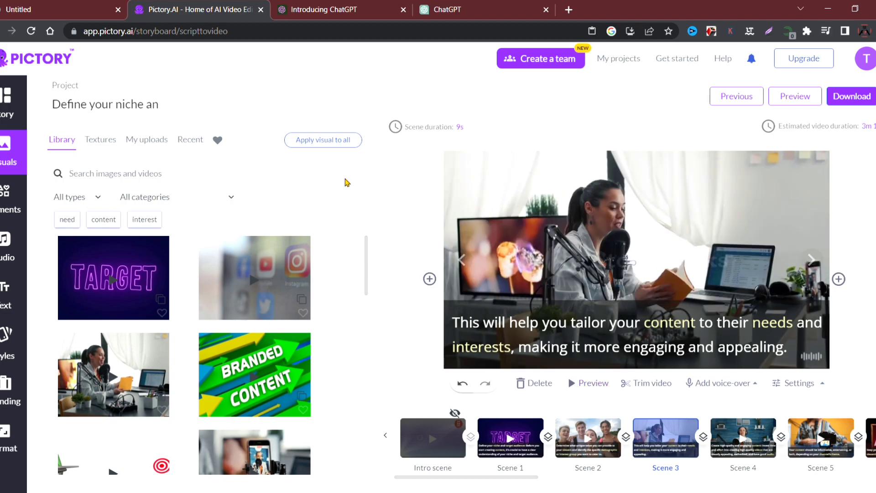
pyautogui.click(804, 101)
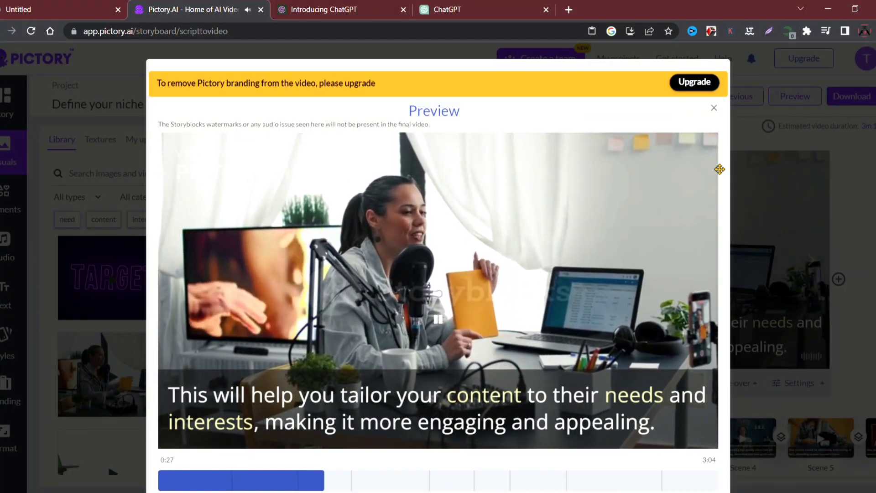
pyautogui.click(715, 108)
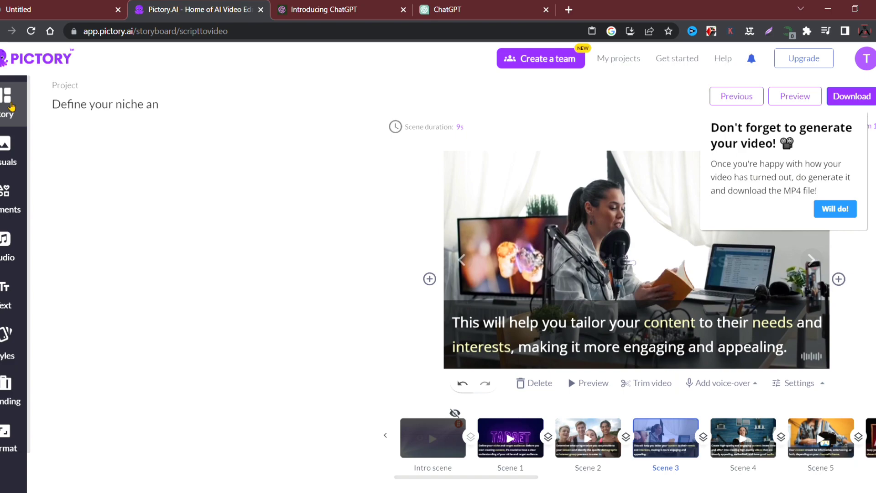
# - Listen to the applied background music track "Curious And Curiouser"
pyautogui.click(11, 106)
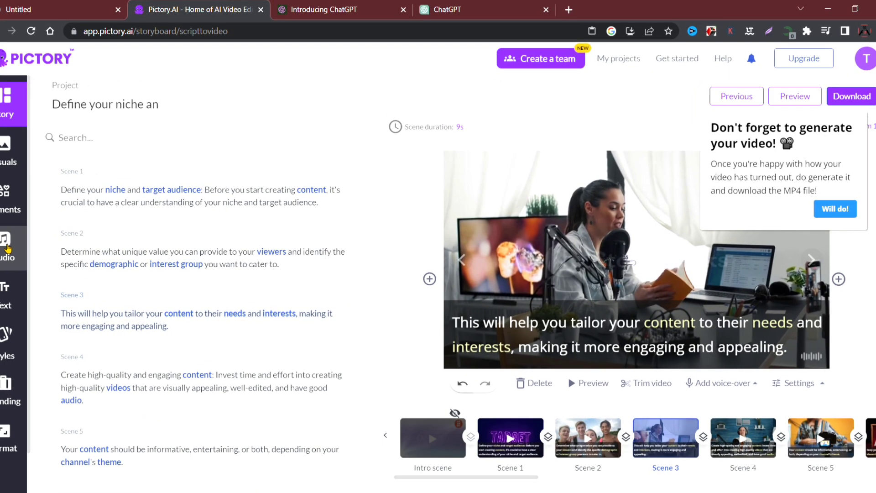
pyautogui.click(8, 248)
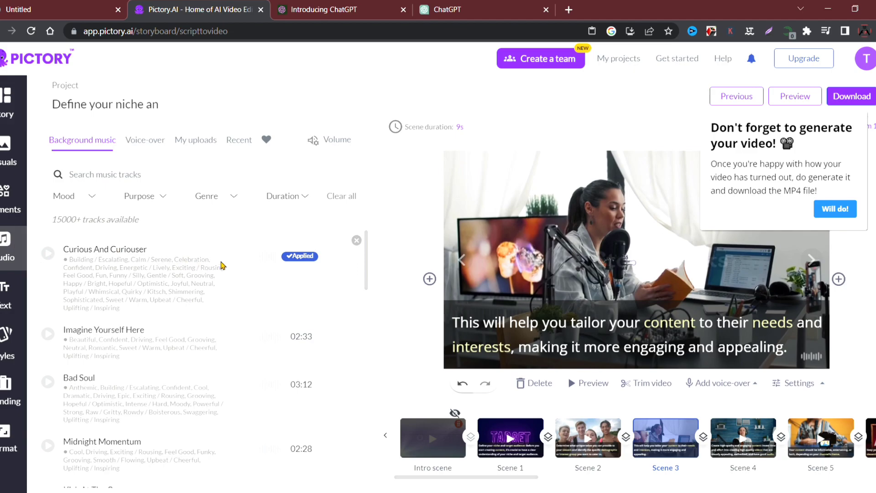
pyautogui.click(49, 256)
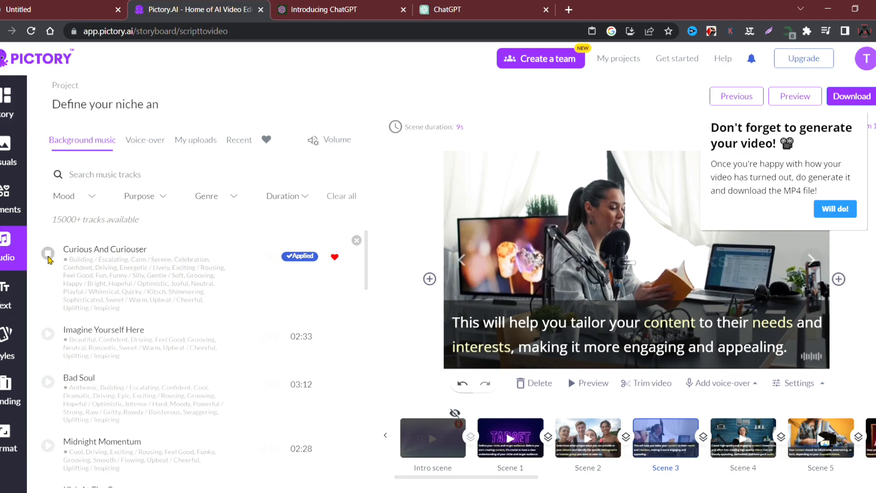
# - Sample the English (US) voices, apply the Sophia voice-over to the video, and preview the result
pyautogui.click(142, 141)
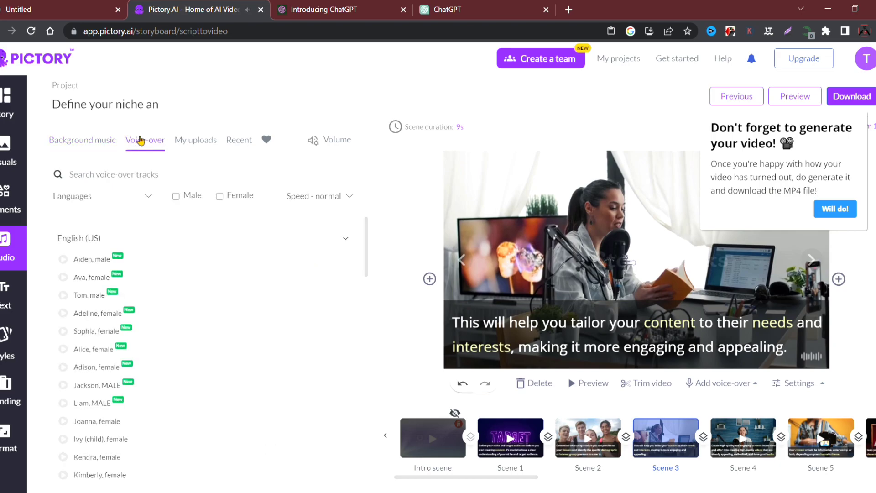
pyautogui.moveTo(78, 258)
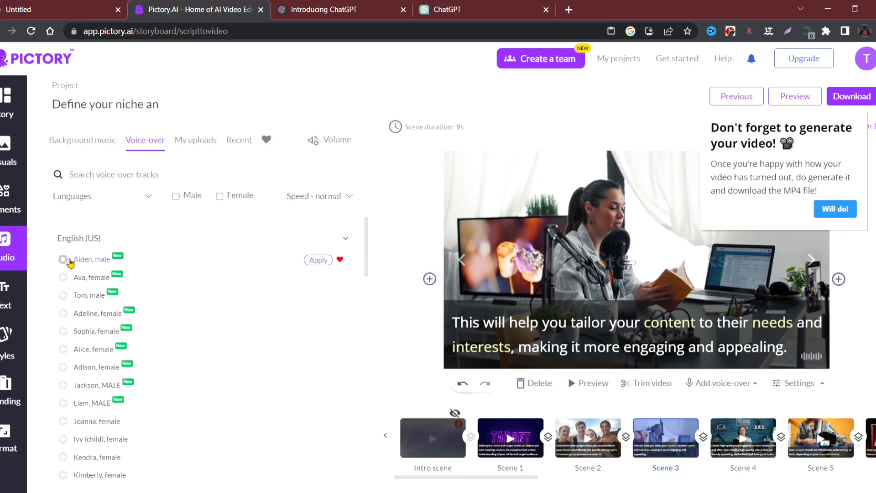
pyautogui.click(69, 263)
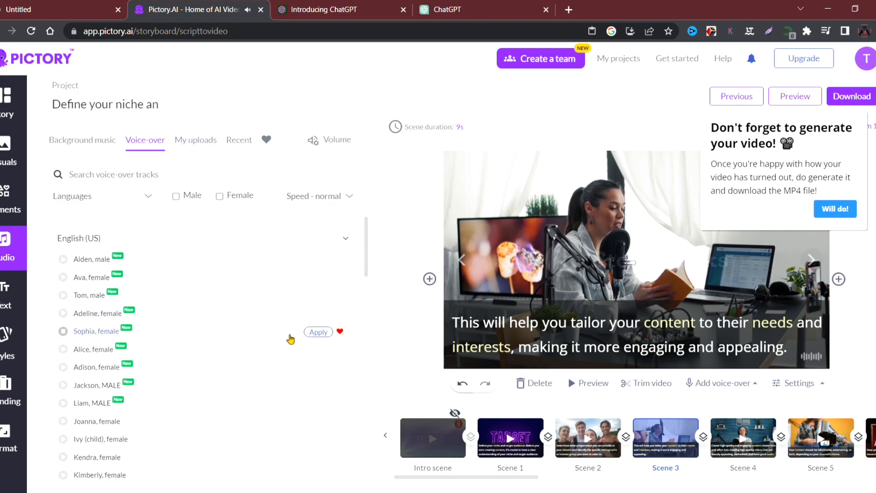
pyautogui.click(319, 333)
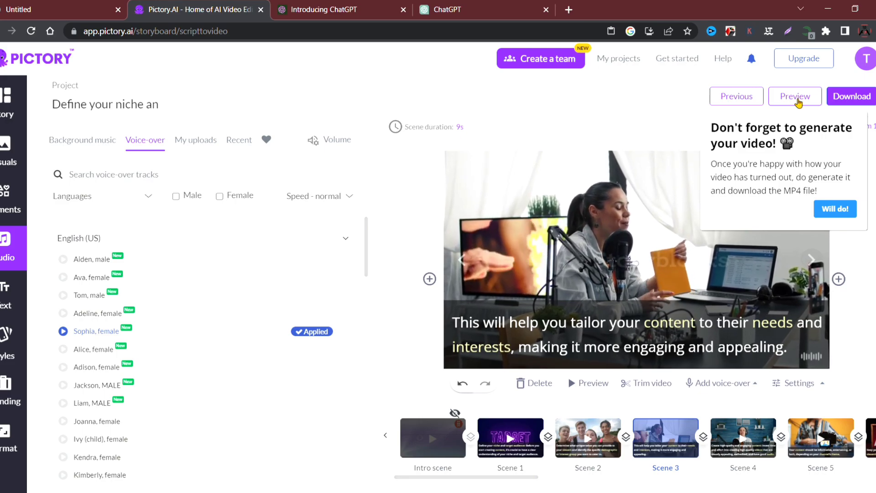
pyautogui.click(796, 97)
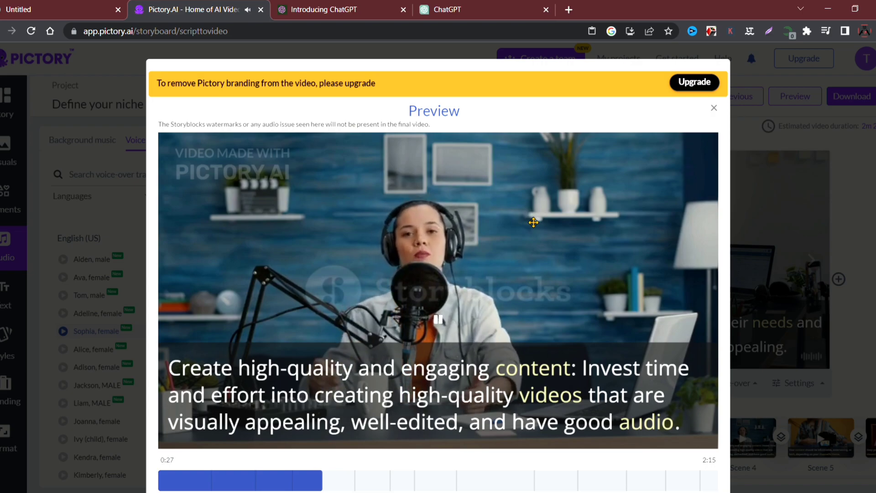
pyautogui.click(715, 109)
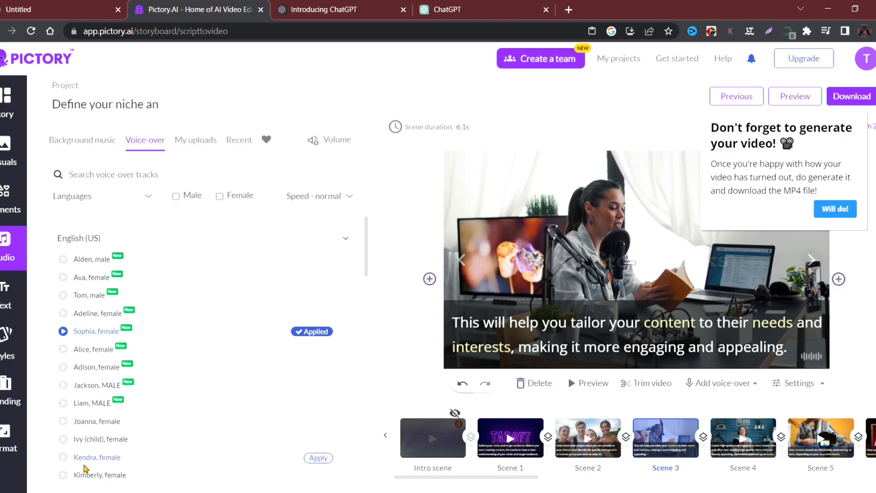
# - Set the video resolution to 1080p and generate the project as a video file for download
pyautogui.click(13, 441)
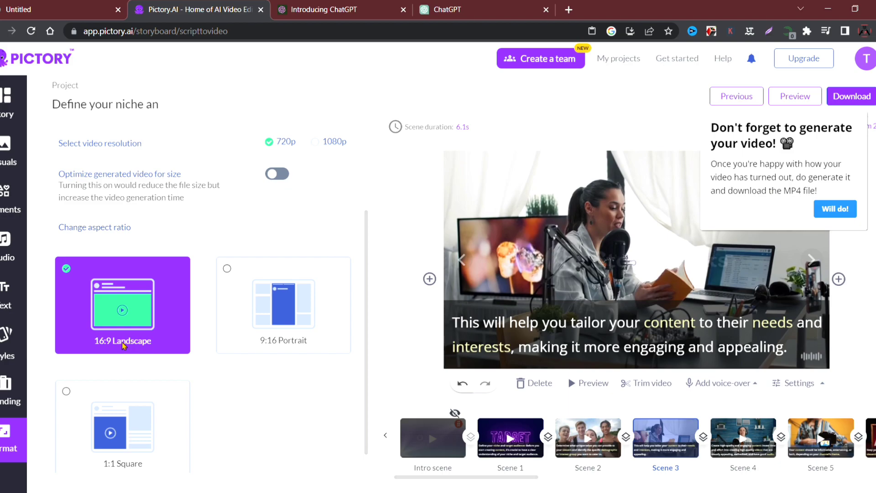
pyautogui.click(315, 143)
pyautogui.click(863, 99)
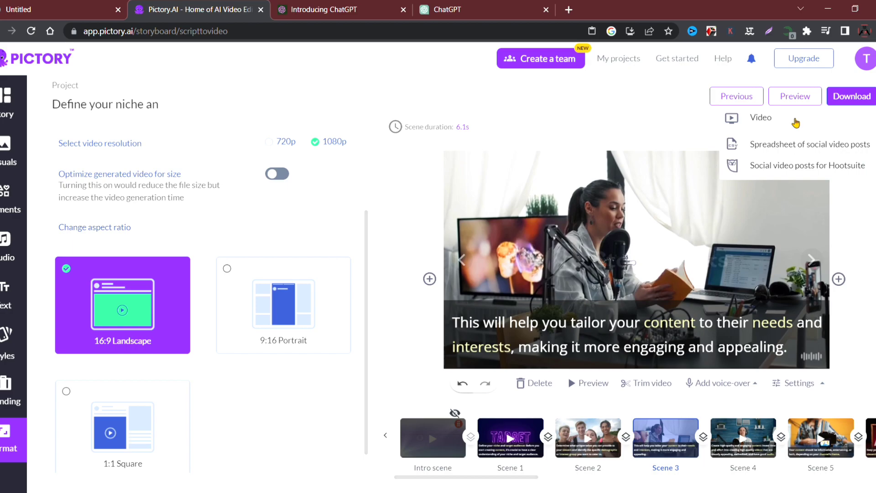
pyautogui.click(795, 122)
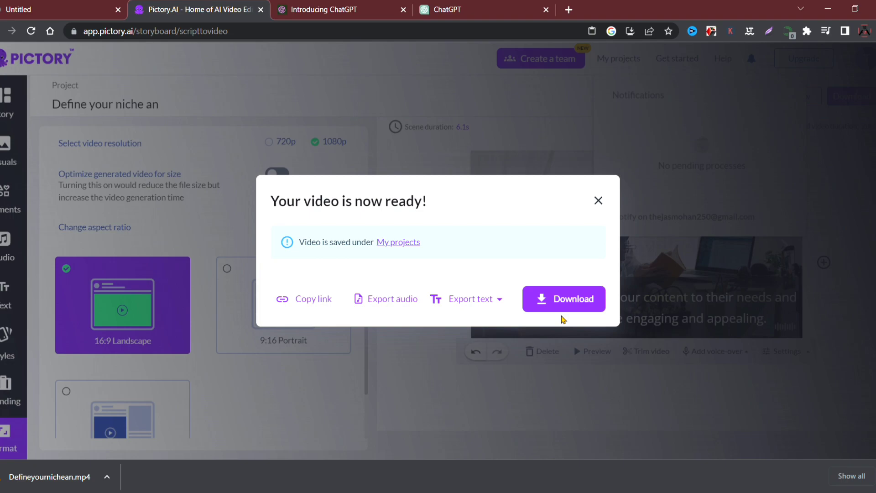
pyautogui.click(599, 201)
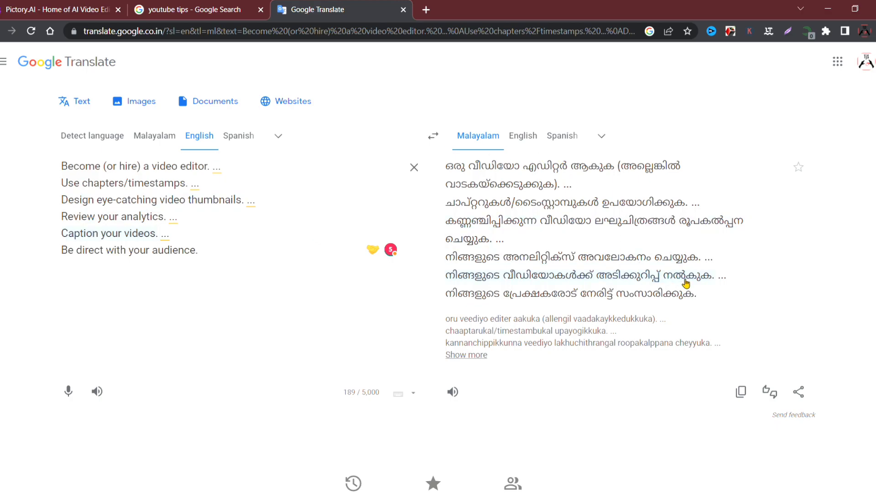
# - Copy the Malayalam translation of the YouTube tips from Google Translate into Pictory's script editor
pyautogui.moveTo(702, 300); pyautogui.dragTo(445, 167)
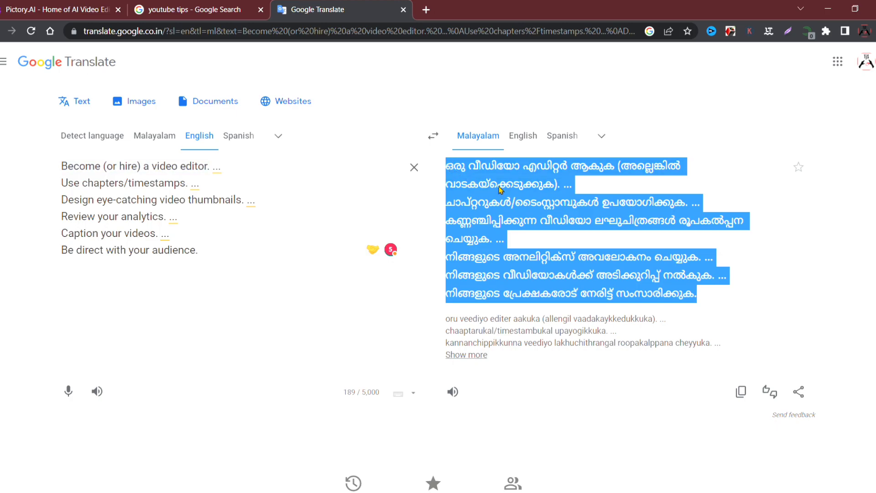
pyautogui.click(91, 6)
pyautogui.click(200, 223)
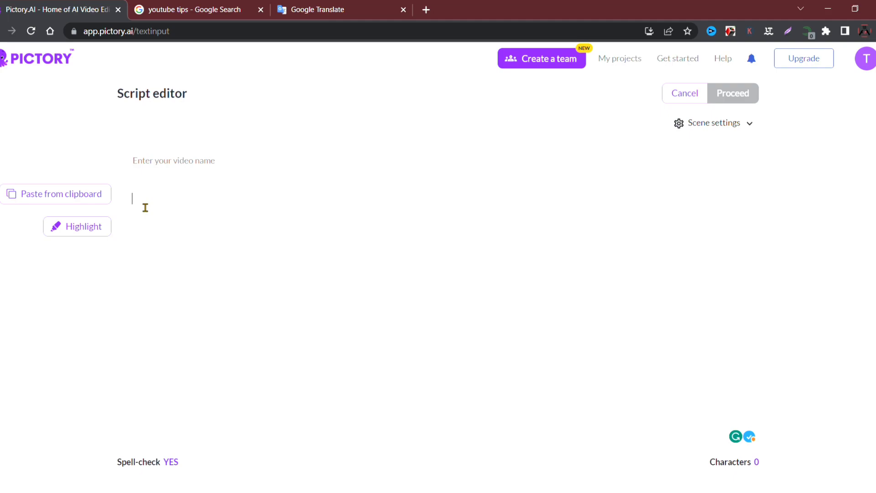
pyautogui.hotkey('ctrl', 'v')
# - Proceed with the Malayalam script and choose the Corporate template in 16:9 aspect ratio
pyautogui.click(739, 95)
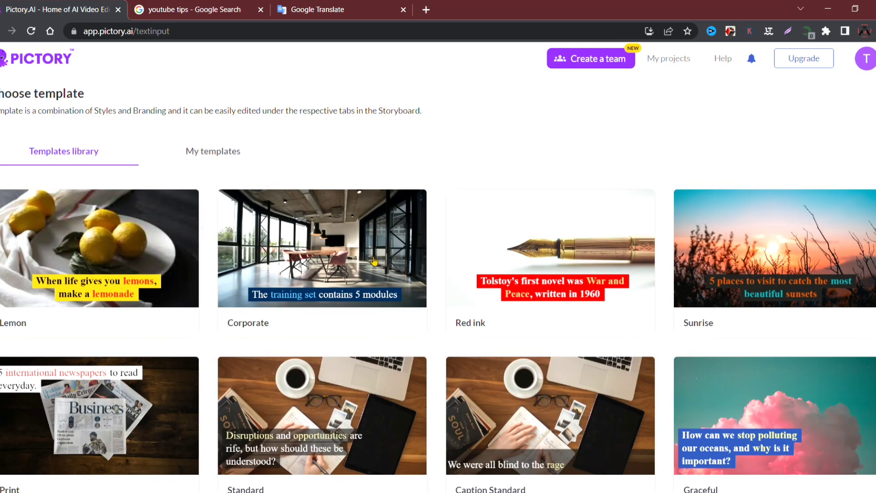
pyautogui.moveTo(374, 261)
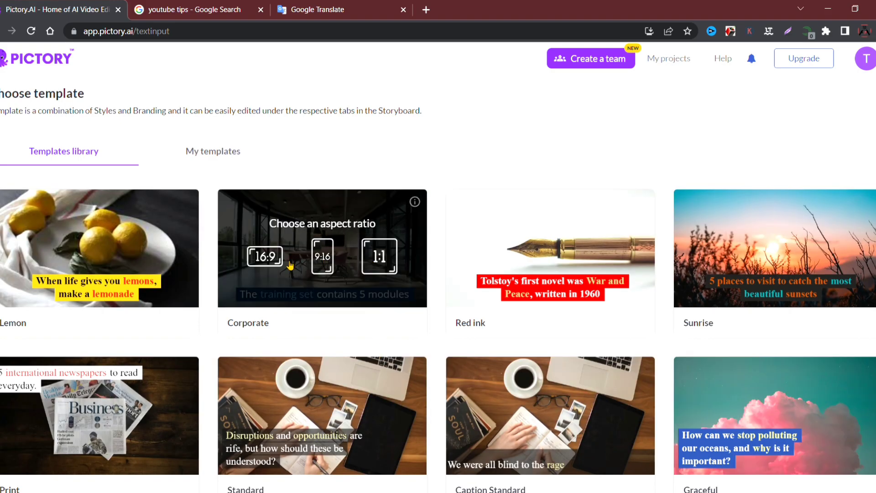
pyautogui.click(275, 264)
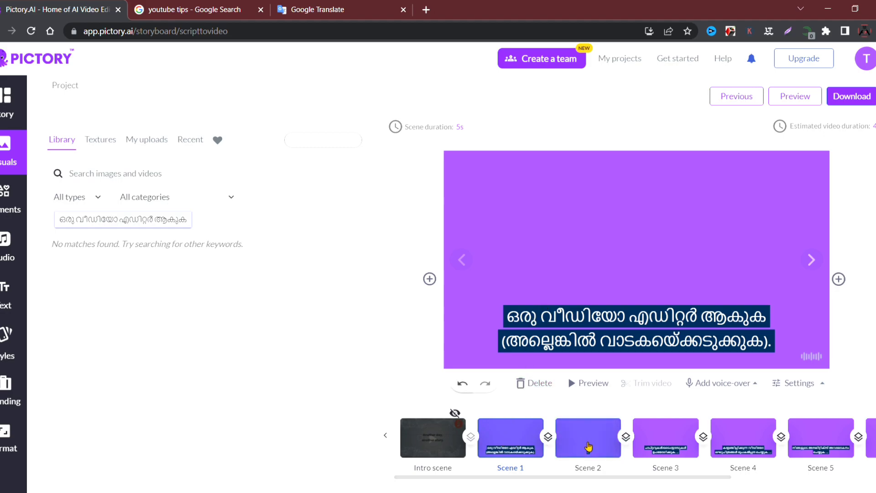
# - View storyboard scenes 3, 4 and 5 to check their Malayalam captions and visuals
pyautogui.click(652, 446)
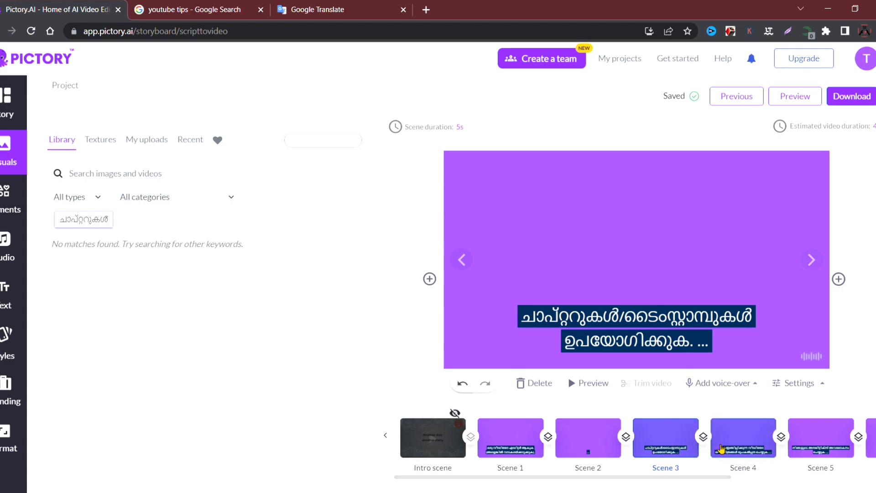
pyautogui.click(736, 445)
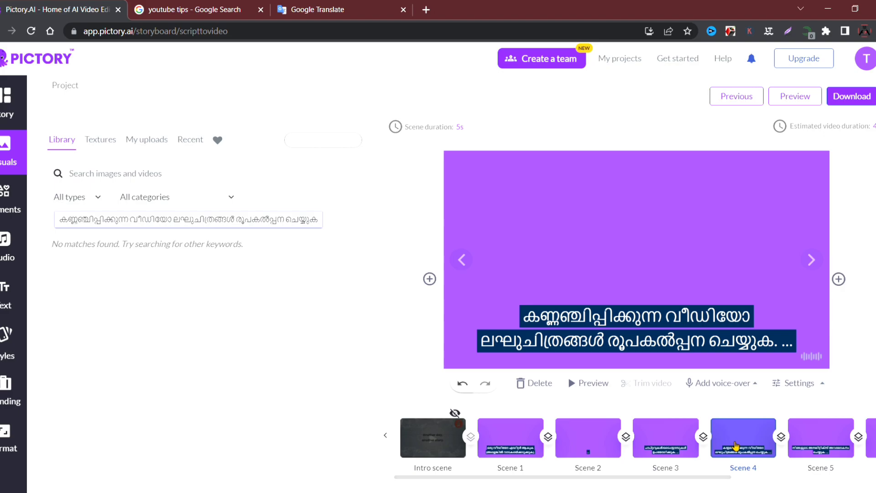
pyautogui.click(813, 444)
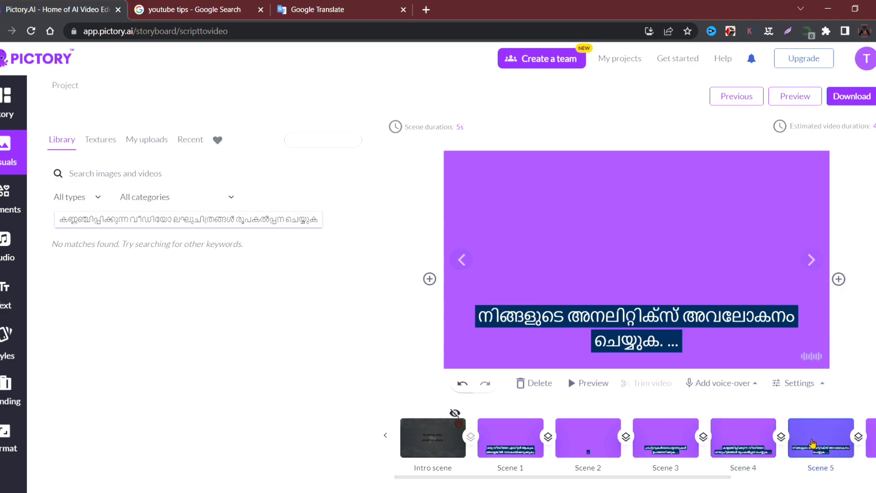